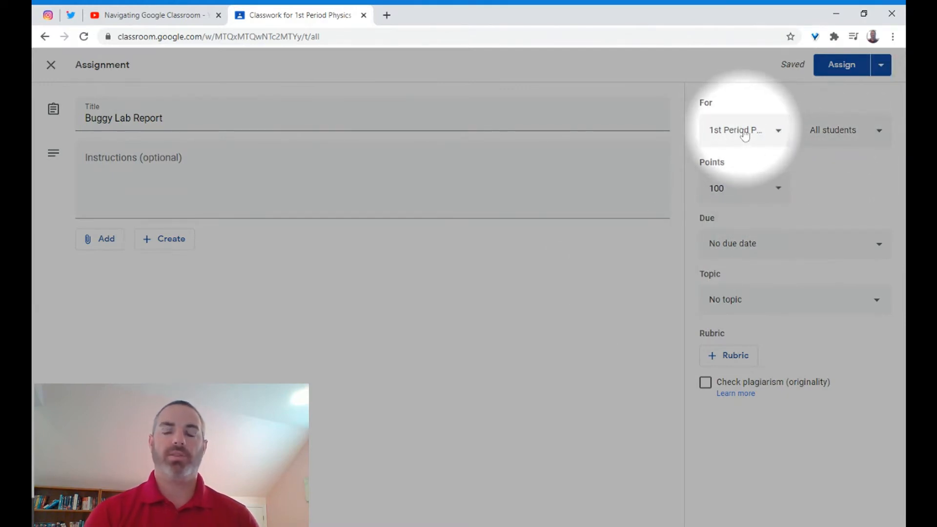
click(778, 134)
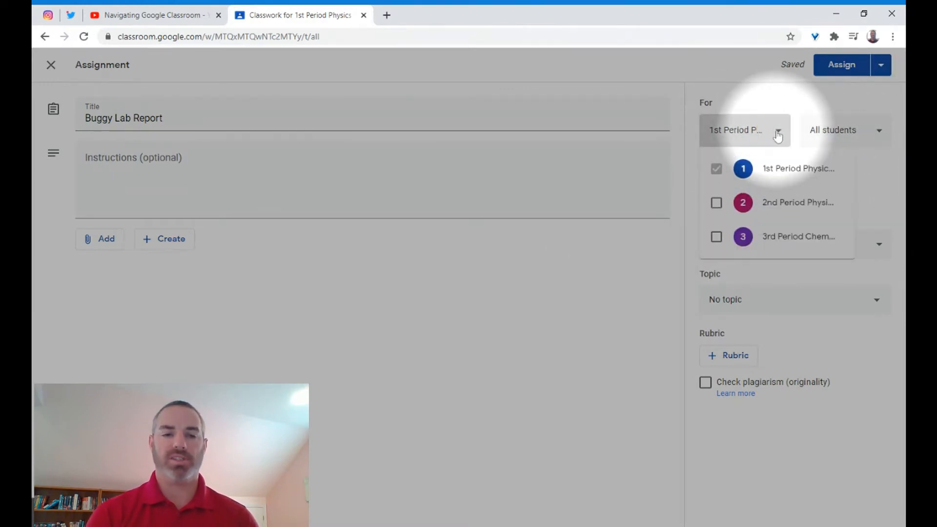
click(778, 132)
click(844, 131)
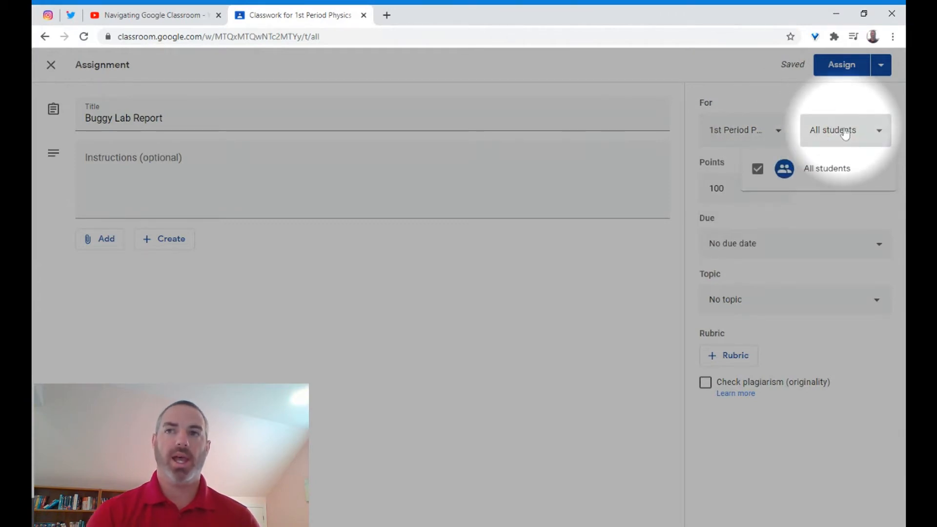
click(845, 132)
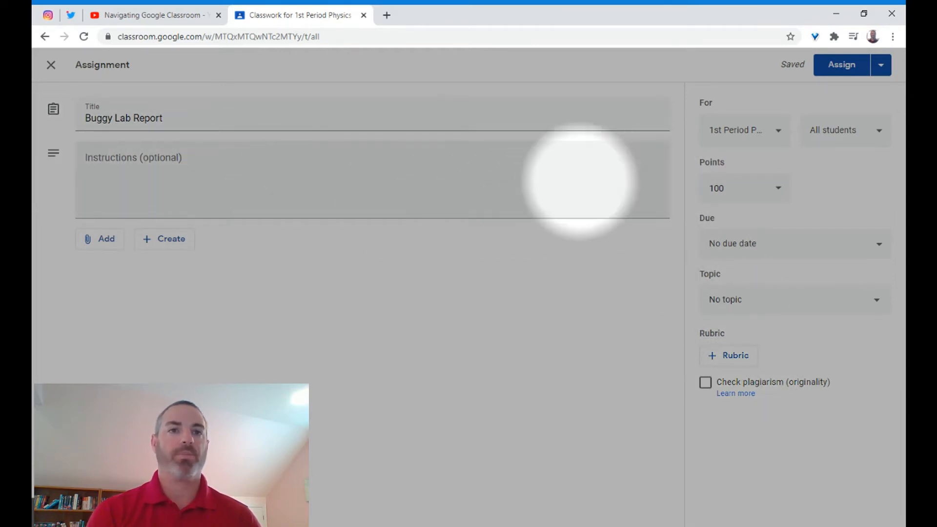
Step: Set the Buggy Lab Report assignment's due date to Aug 2, 2020
click(747, 243)
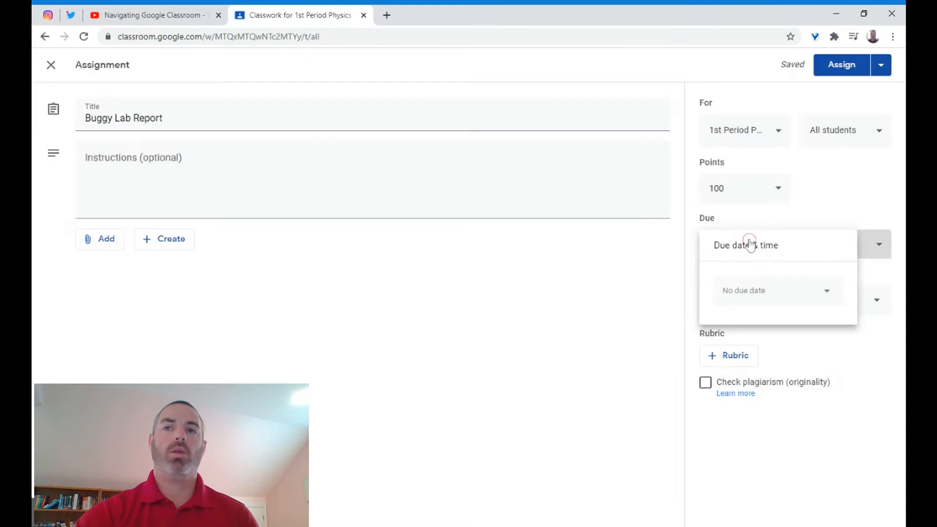
click(741, 291)
click(839, 319)
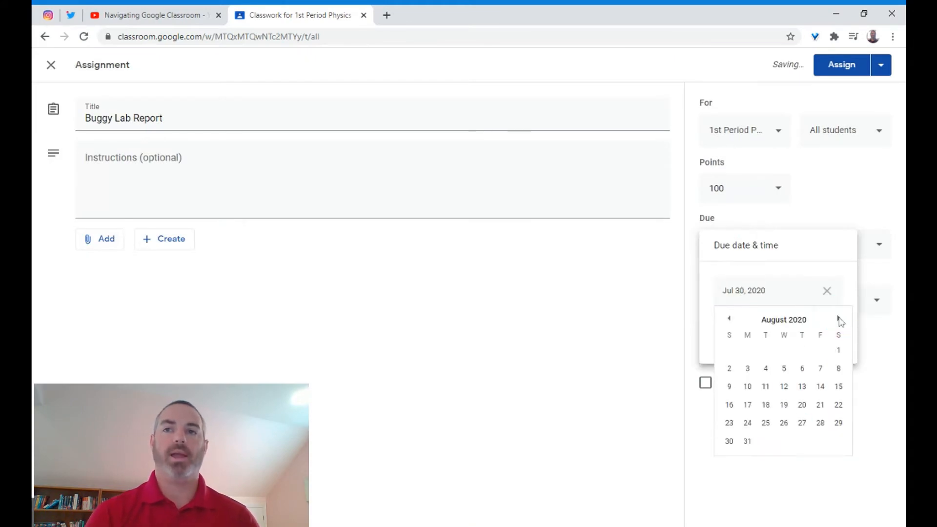
click(729, 369)
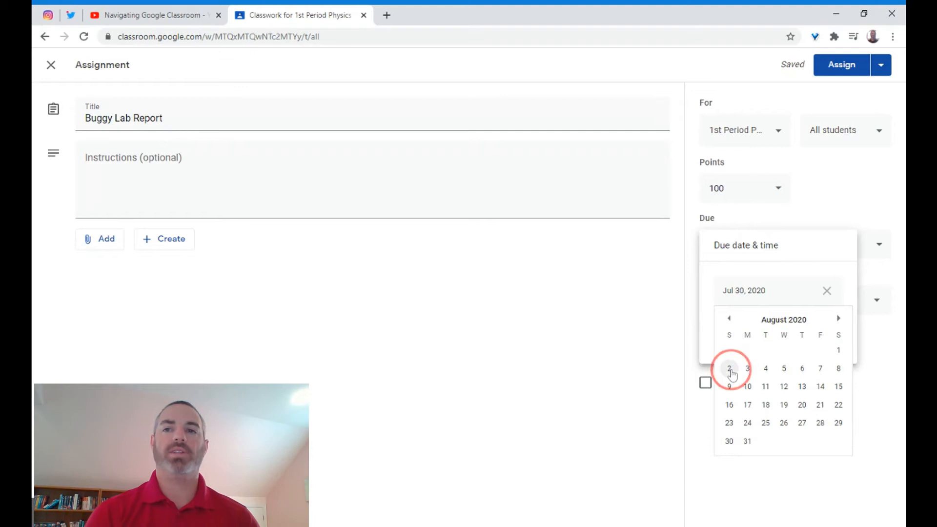
Step: Set the assignment's due time to 10:01 PM and close the due date settings
click(750, 332)
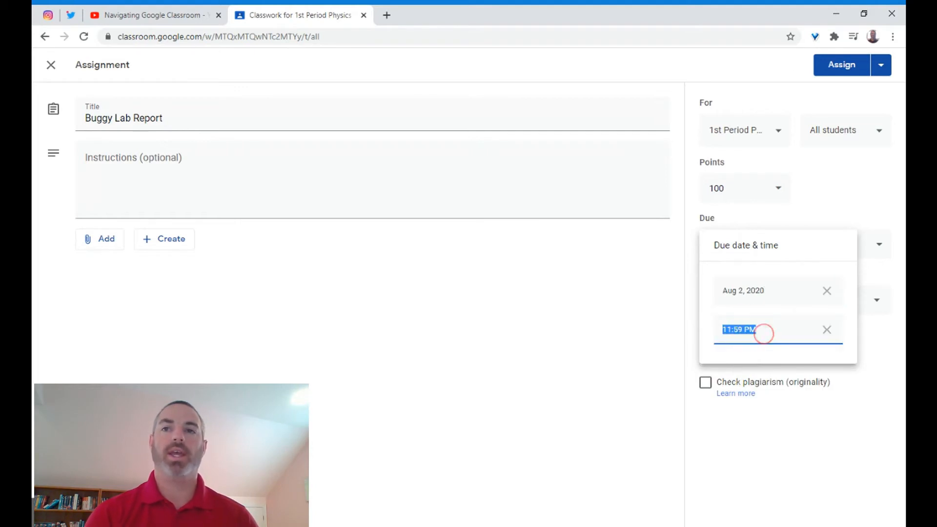
text(10:01 (<)
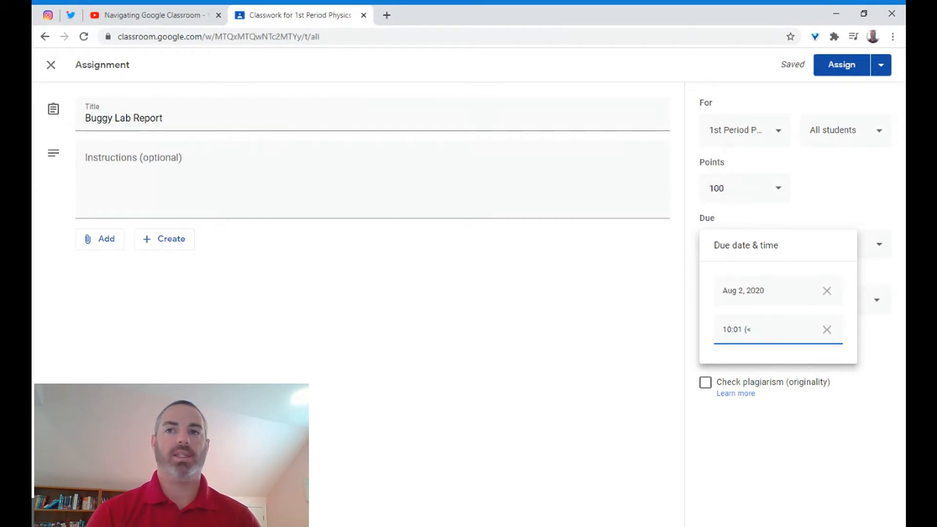
key(BackSpace)
key(BackSpace)
key(BackSpace)
key(BackSpace)
key(BackSpace)
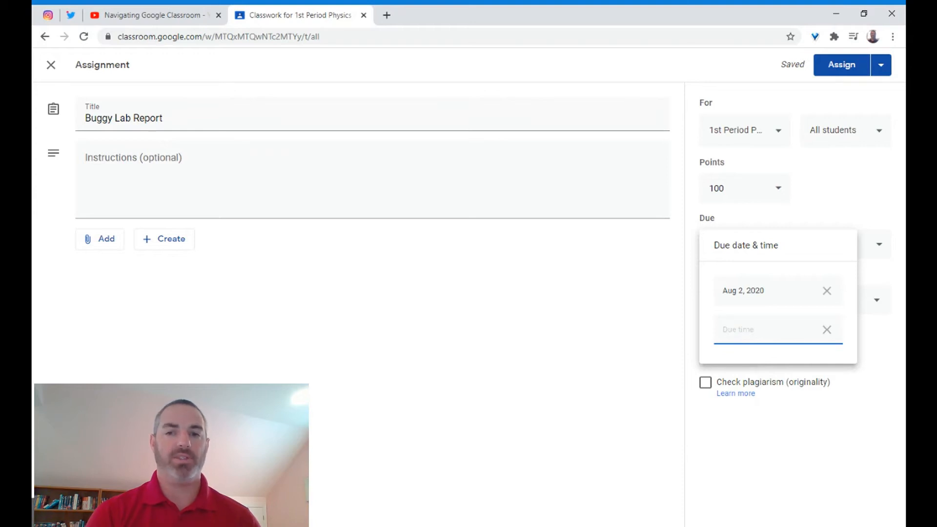
text(10:)
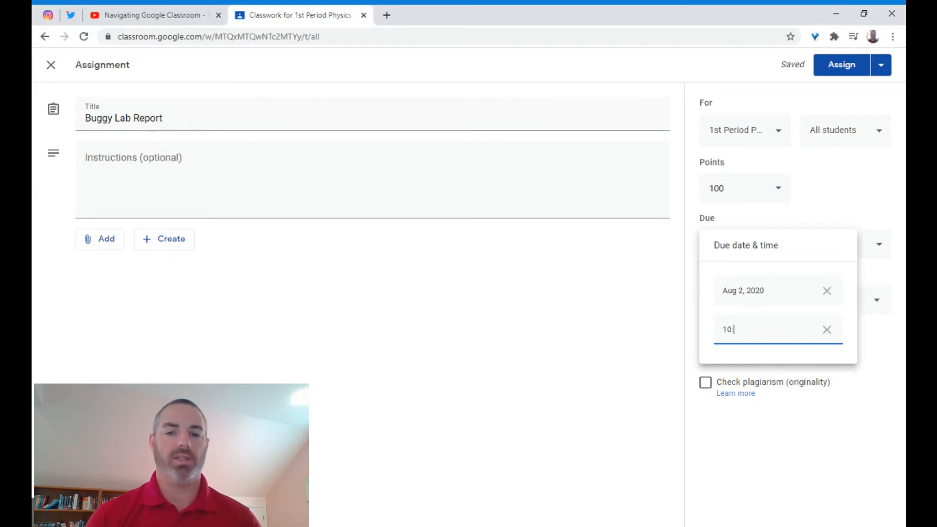
text(01)
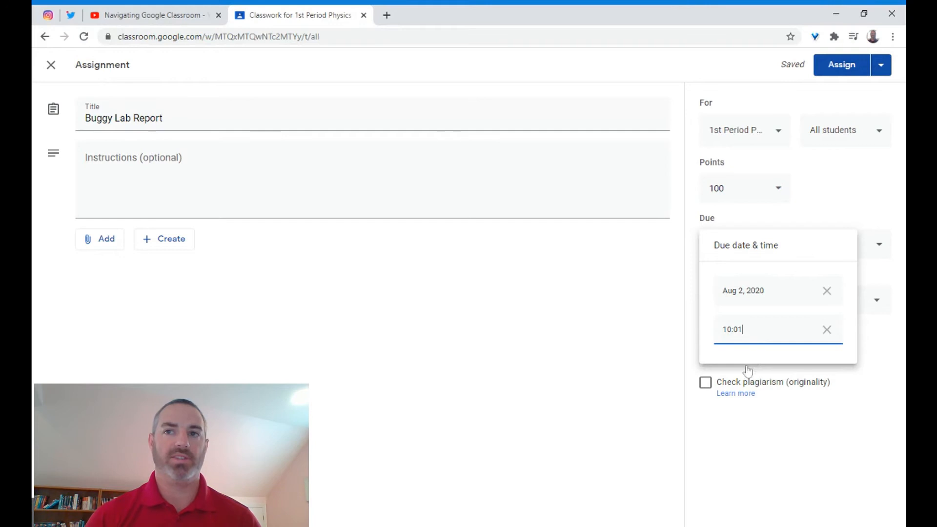
click(651, 361)
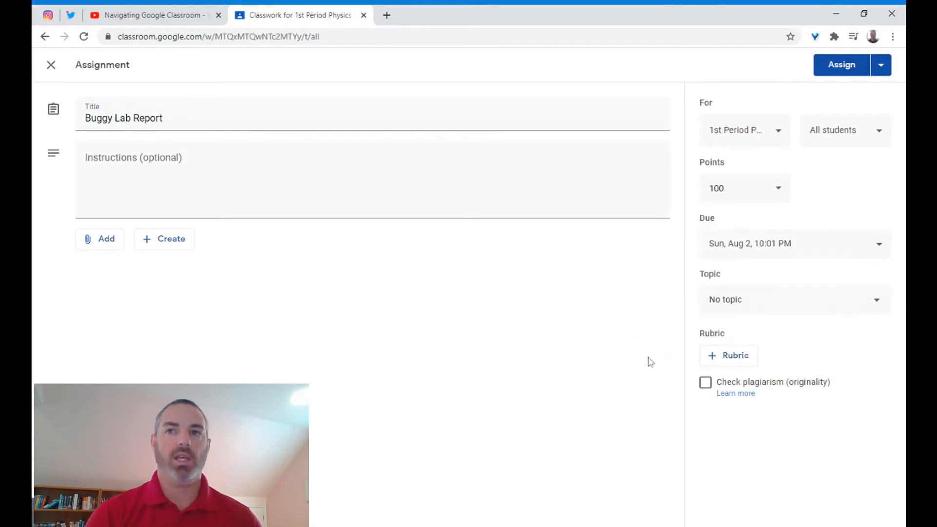
click(732, 360)
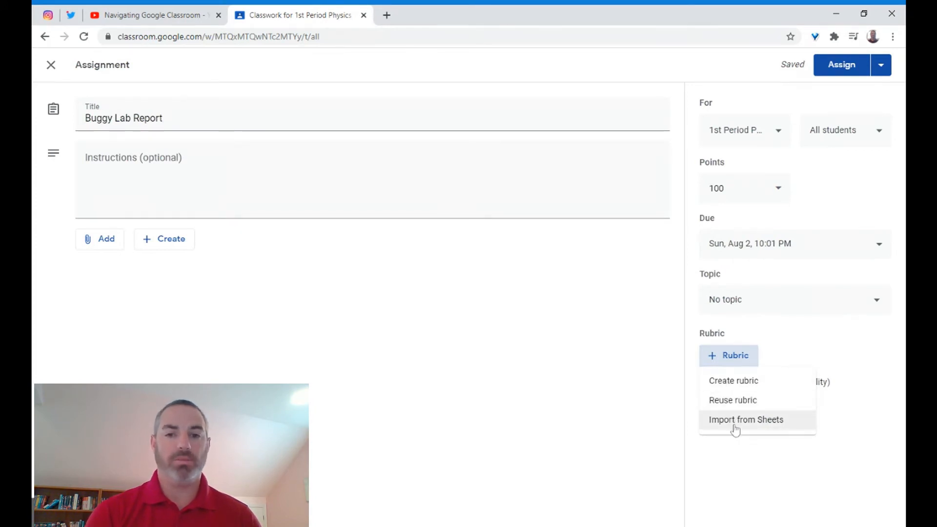
click(736, 381)
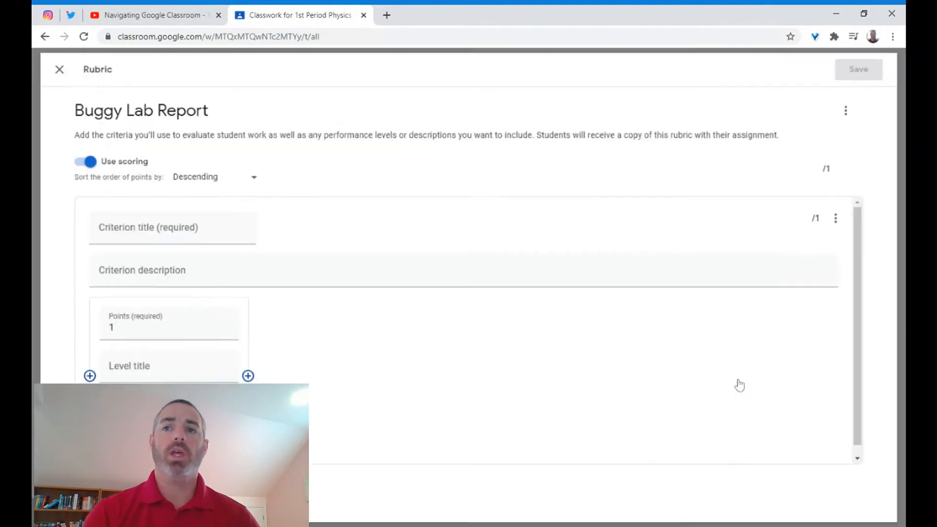
click(125, 226)
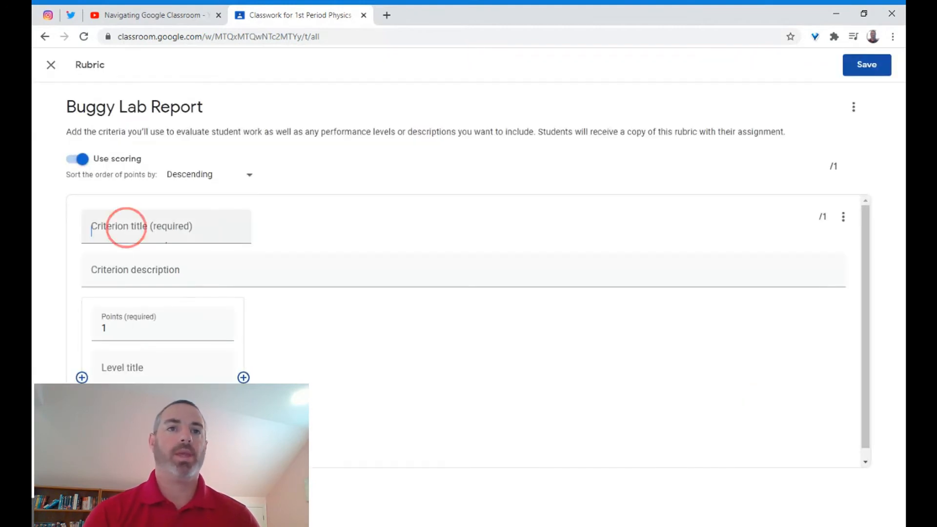
scroll(212, 336, down, 1)
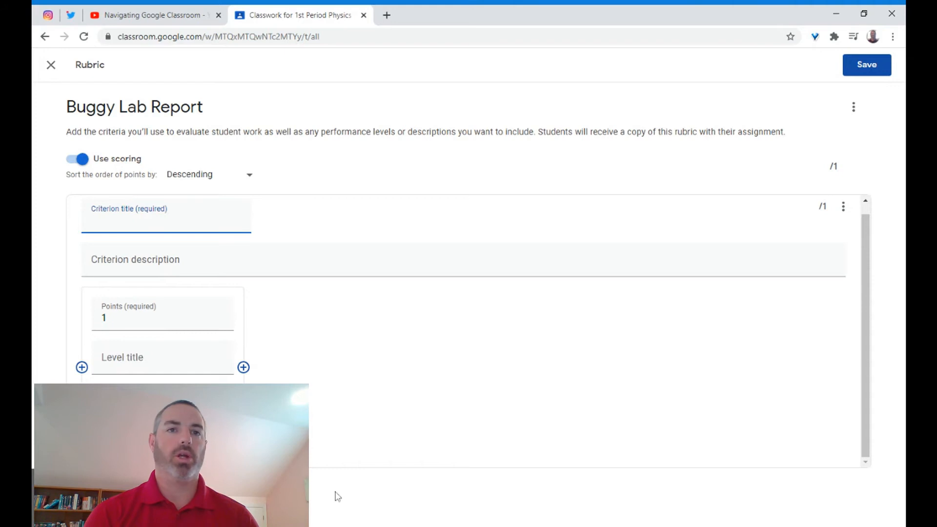
click(116, 493)
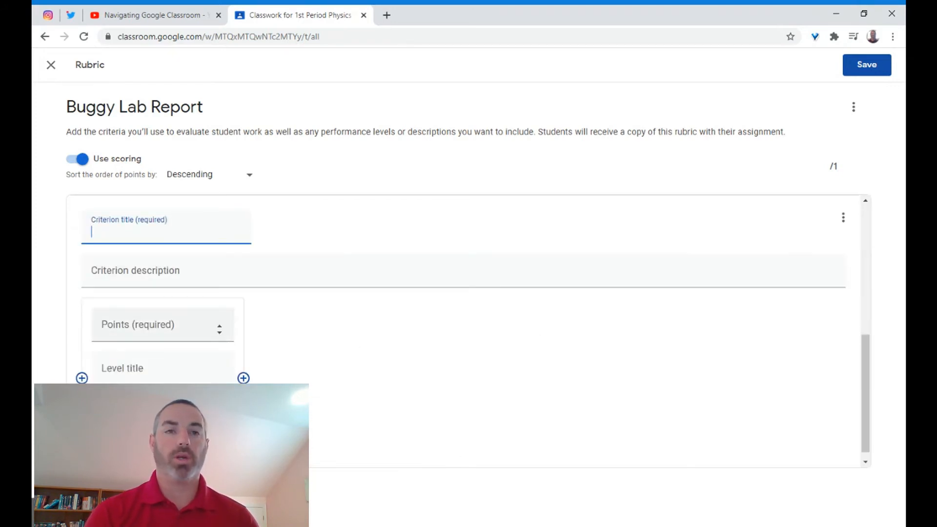
click(210, 328)
double_click(221, 326)
click(220, 327)
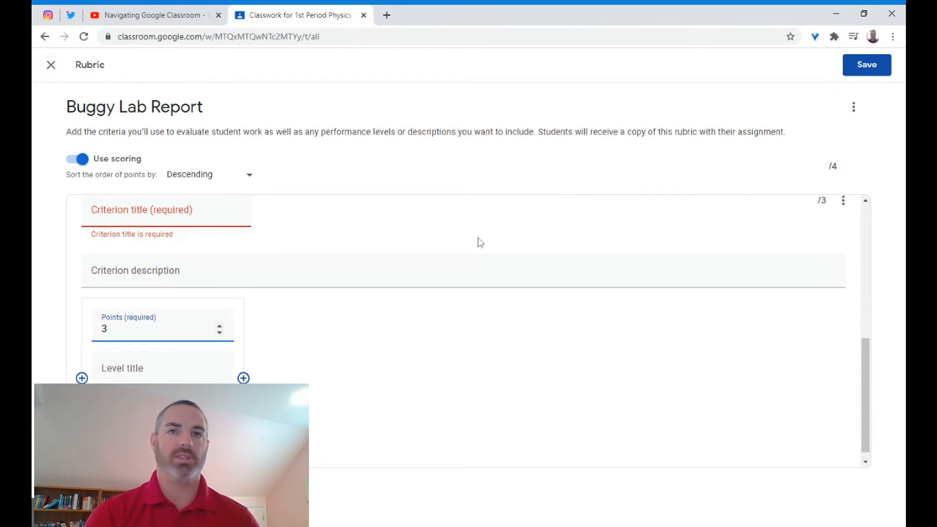
click(50, 65)
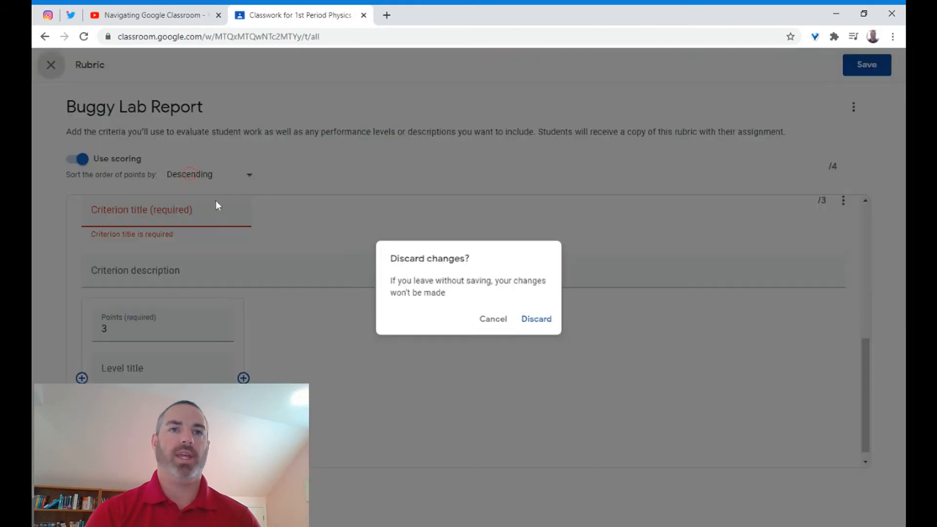
click(537, 320)
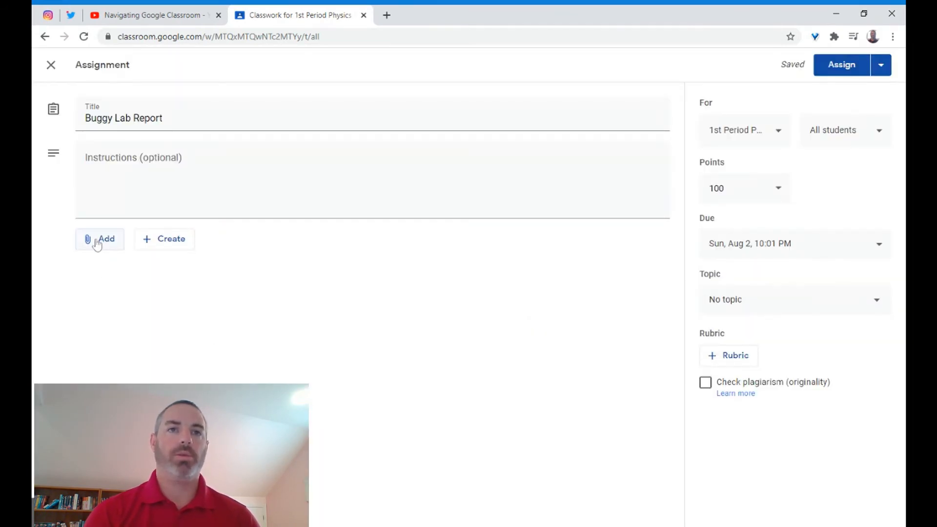
Step: Attach the Buggy Lab Report Rubric document from Google Drive and have a copy made for each student
click(97, 244)
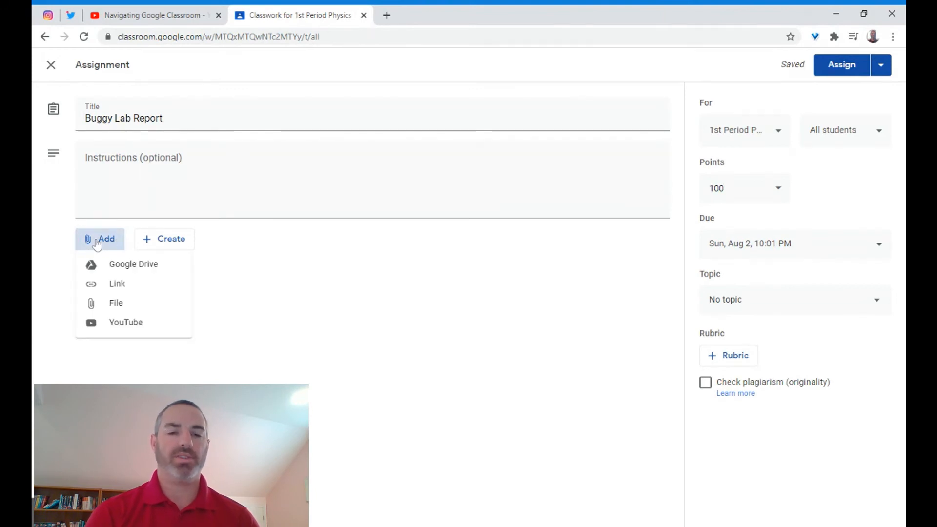
click(139, 271)
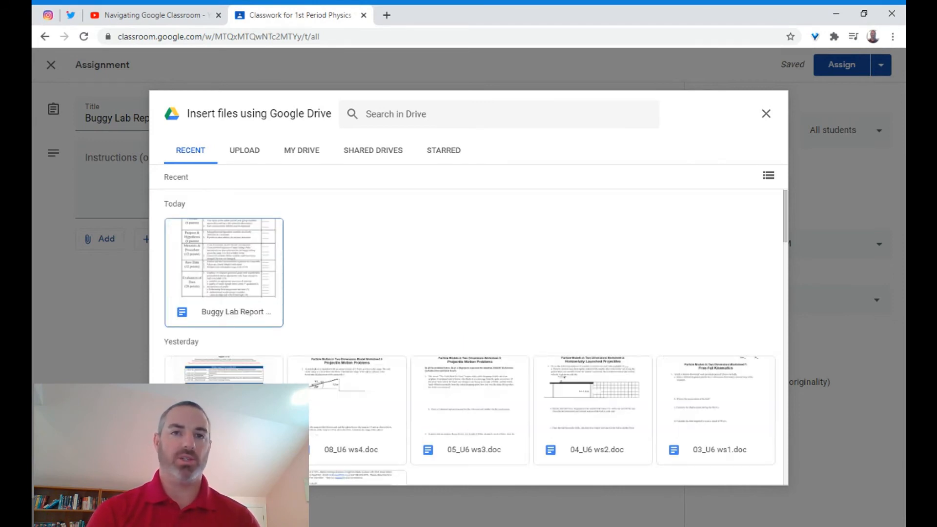
double_click(214, 263)
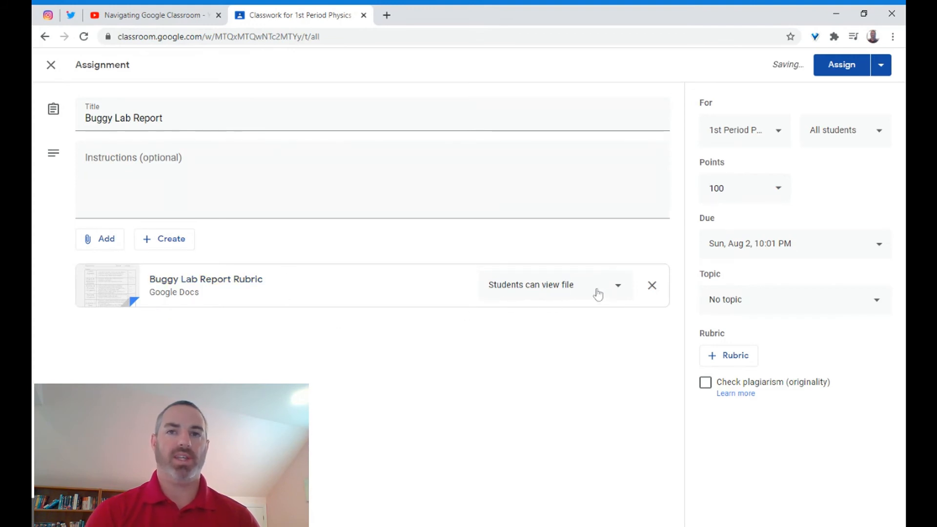
click(618, 287)
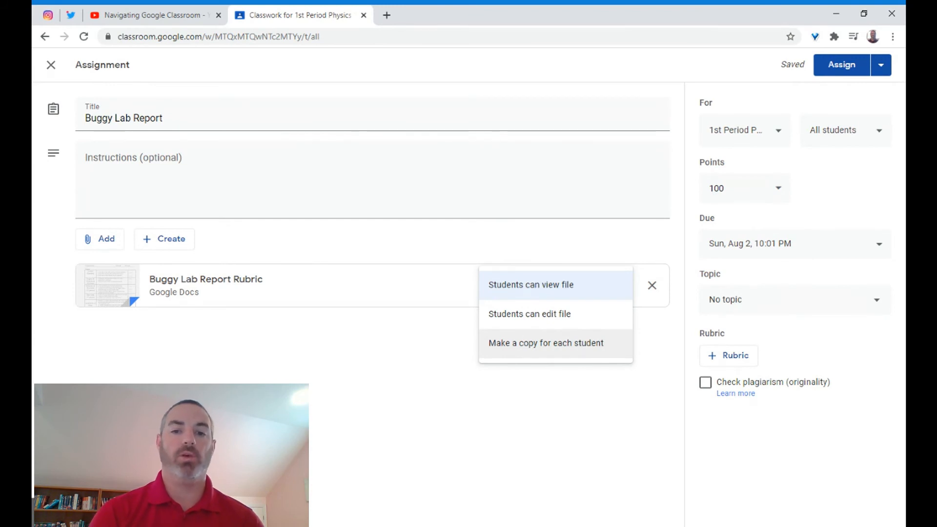
click(582, 343)
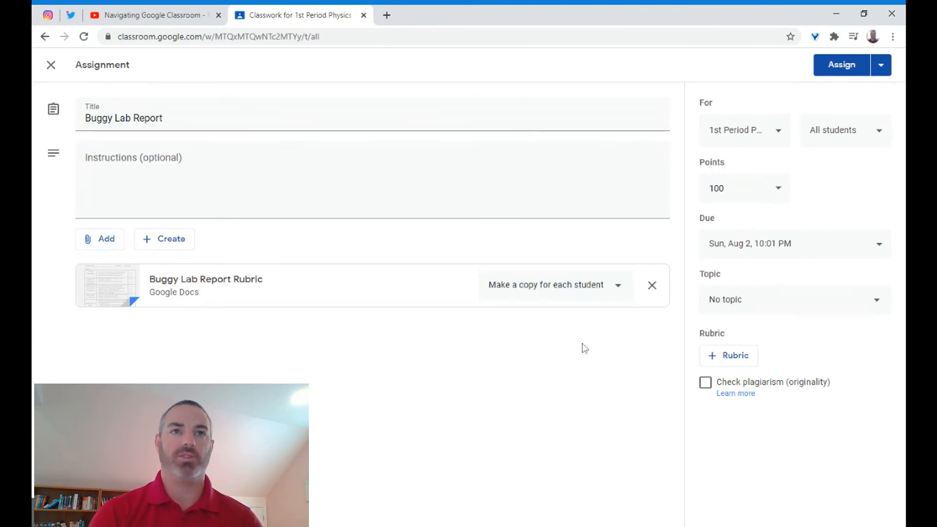
Step: File the assignment under the topic 01 Kinematics and assign it to the class
click(732, 301)
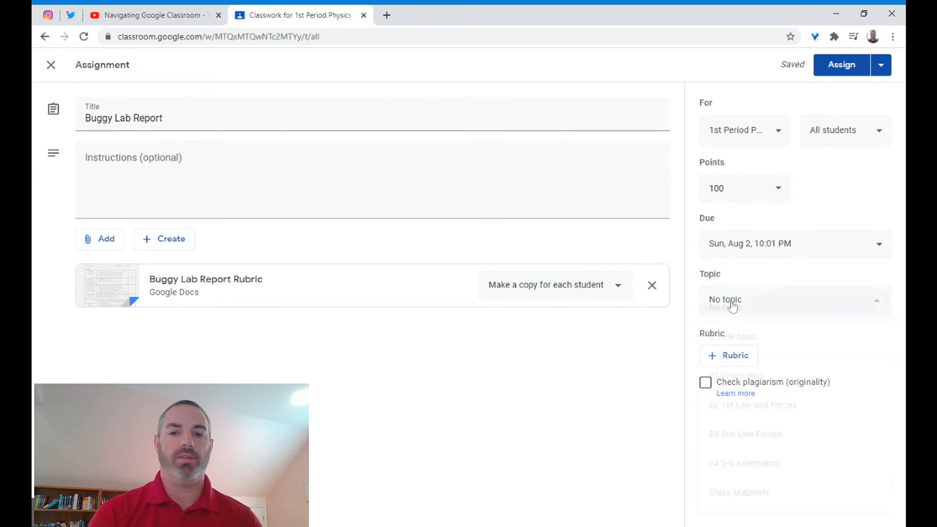
click(738, 377)
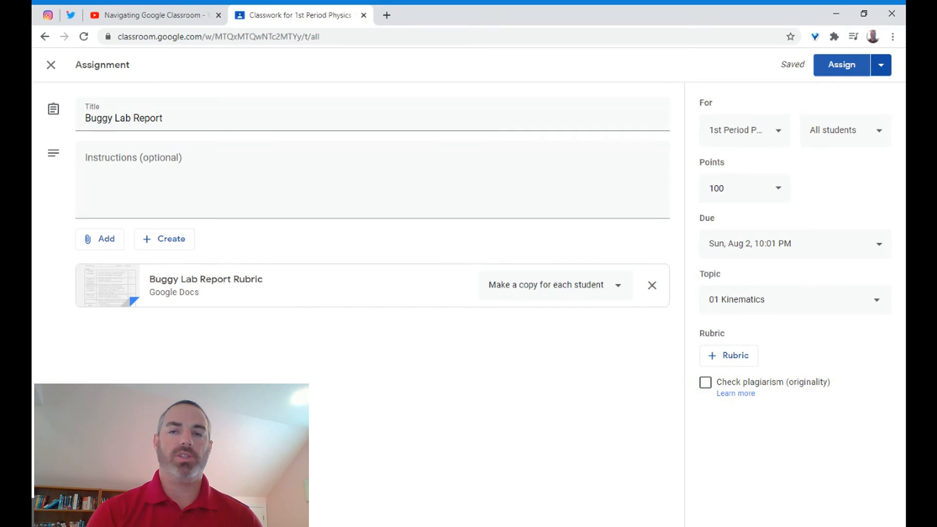
click(848, 66)
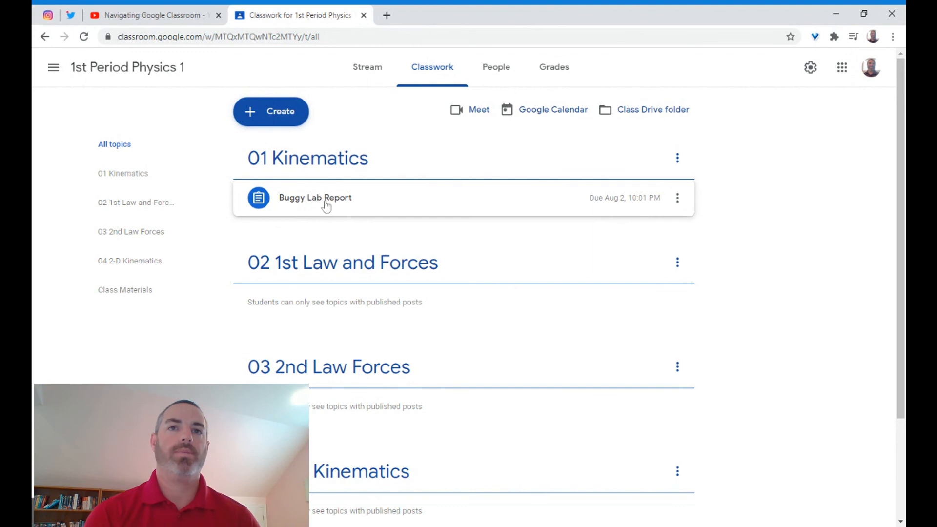
Step: Check how the posted Buggy Lab Report assignment appears in the class stream and in the classwork list
click(367, 67)
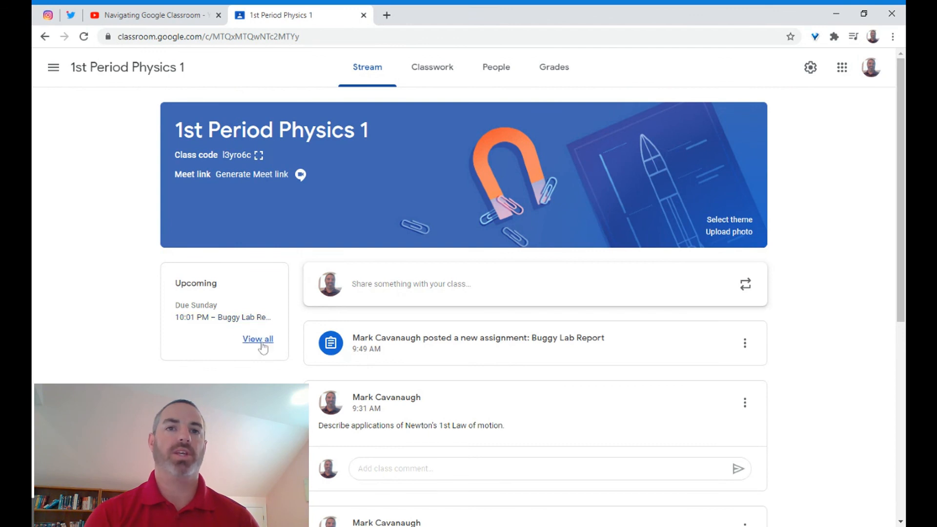
click(435, 73)
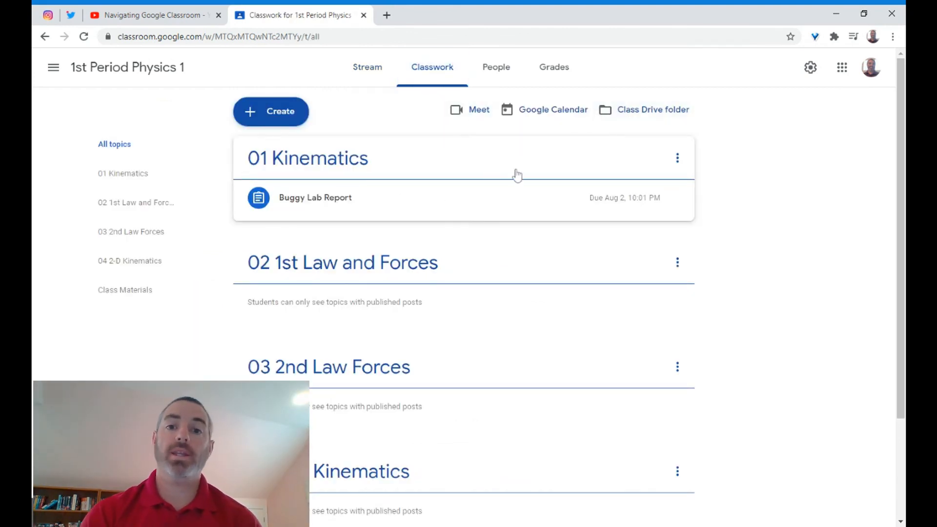
scroll(374, 315, down, 1)
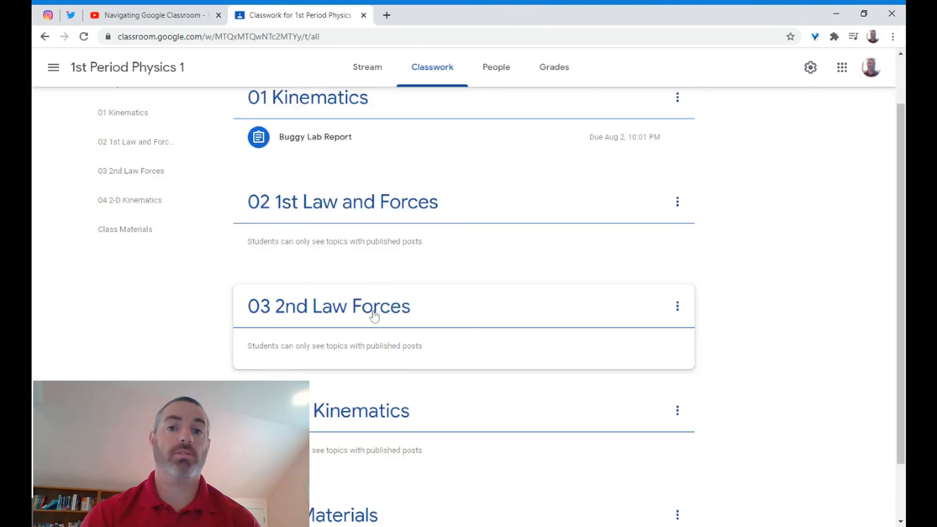
scroll(374, 315, up, 1)
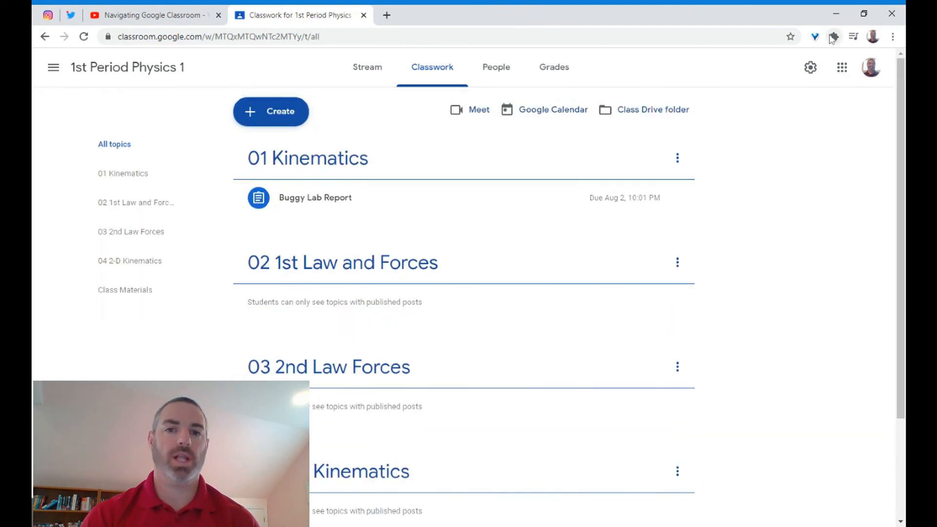